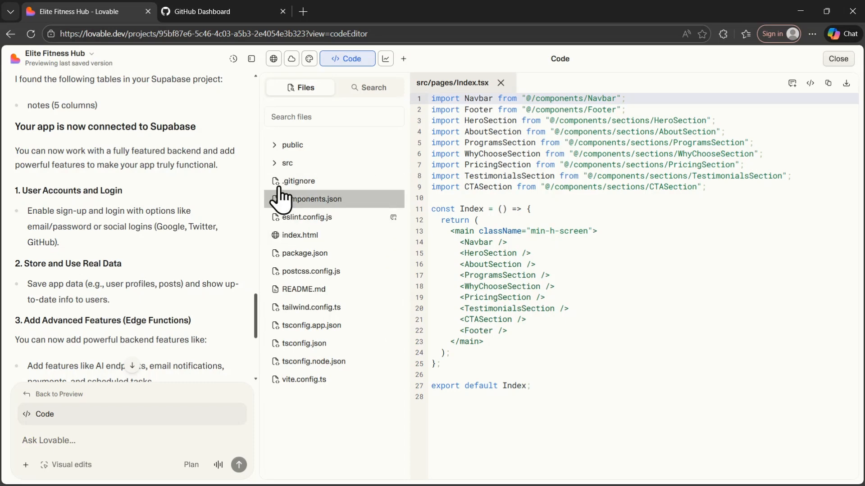
Download favicon.ico from the public folder and components.json from the project's code files
left_click(275, 146)
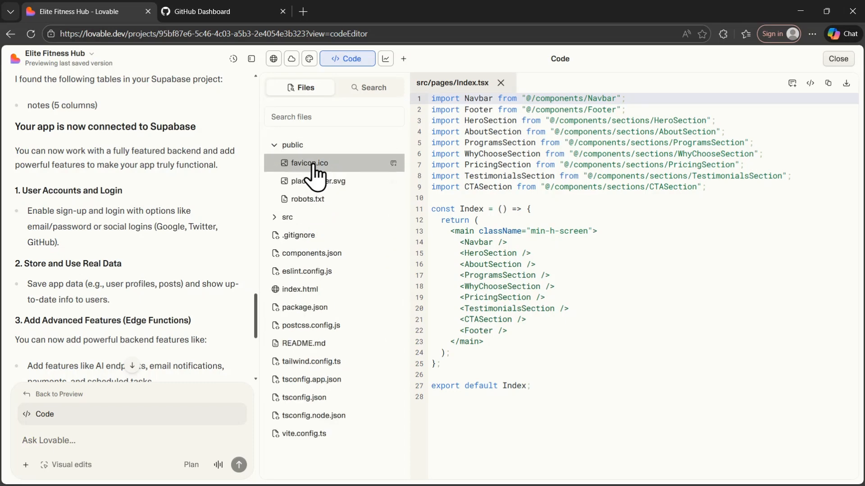
left_click(298, 165)
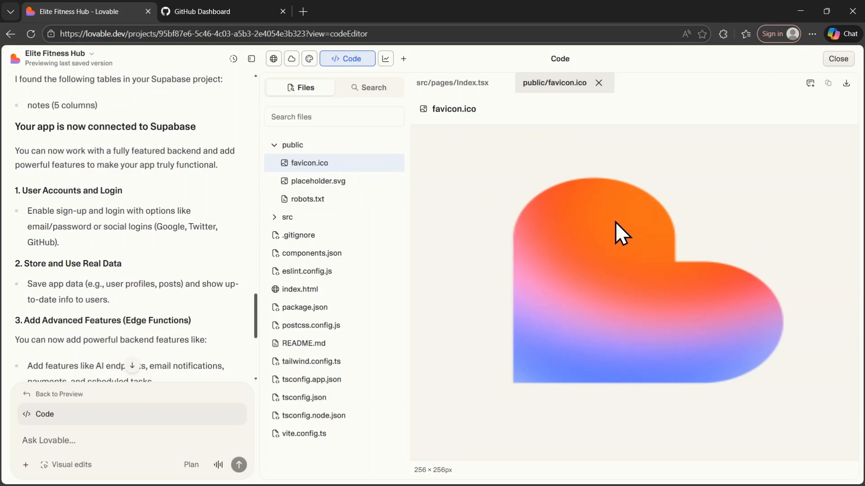
left_click(846, 84)
left_click(328, 260)
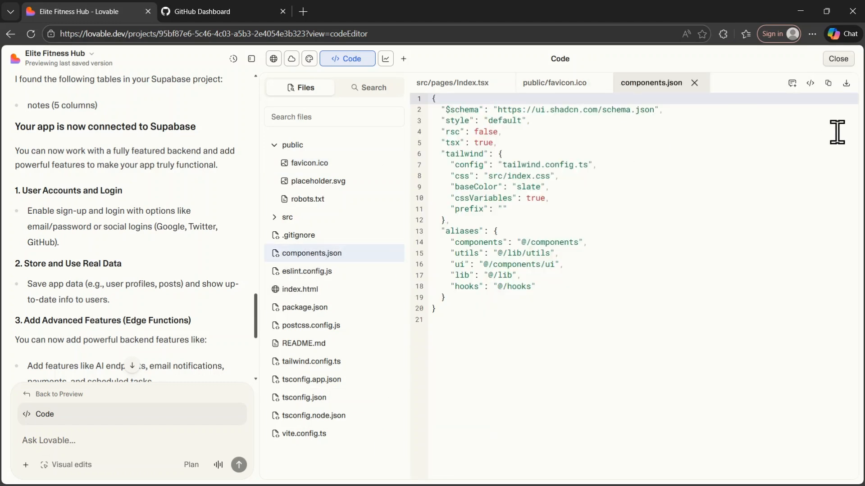
left_click(845, 84)
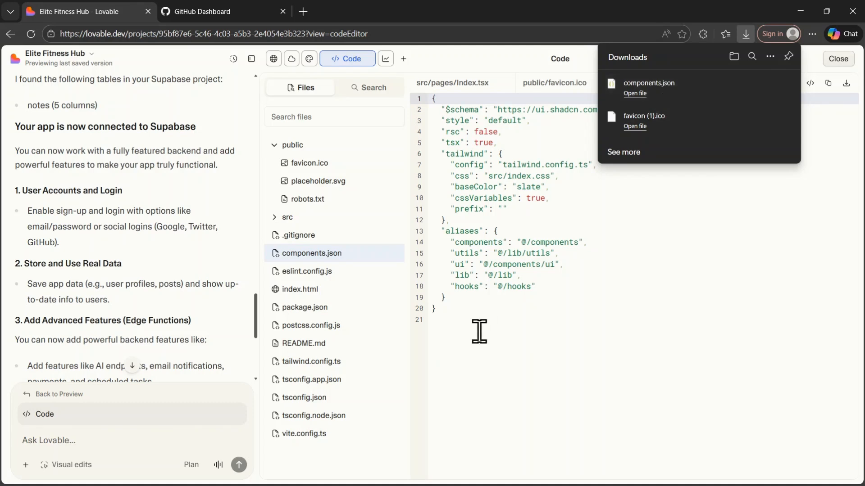
left_click(506, 319)
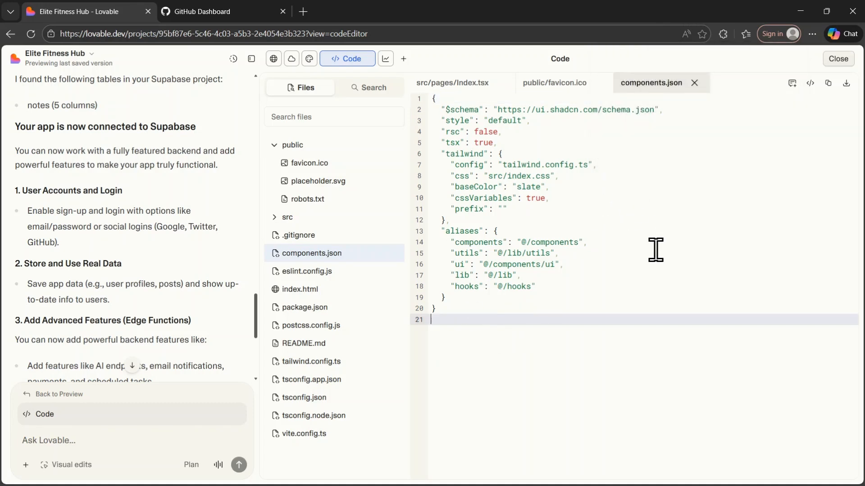
Select all the code in components.json and copy the file's contents
left_click(434, 99)
left_click_drag(435, 99, 544, 324)
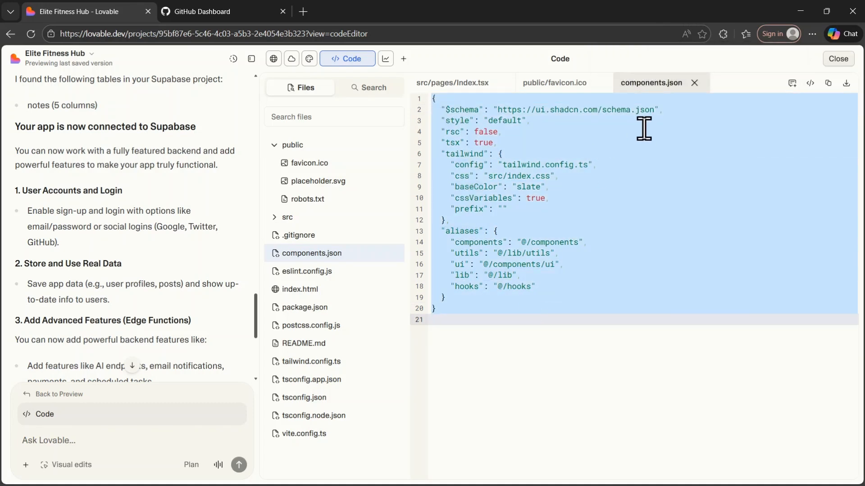
left_click(828, 83)
Look through the code of .gitignore, components.json, eslint.config.js, index.html and postcss.config.js
left_click(318, 235)
left_click(333, 254)
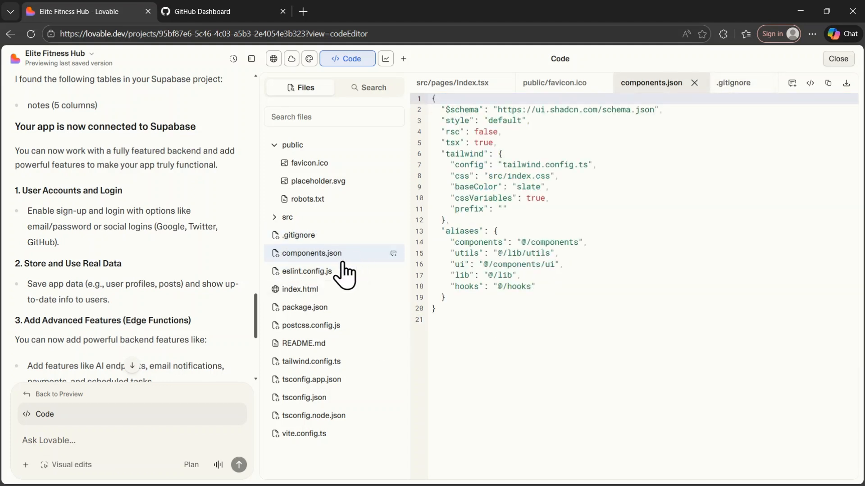
left_click(342, 266)
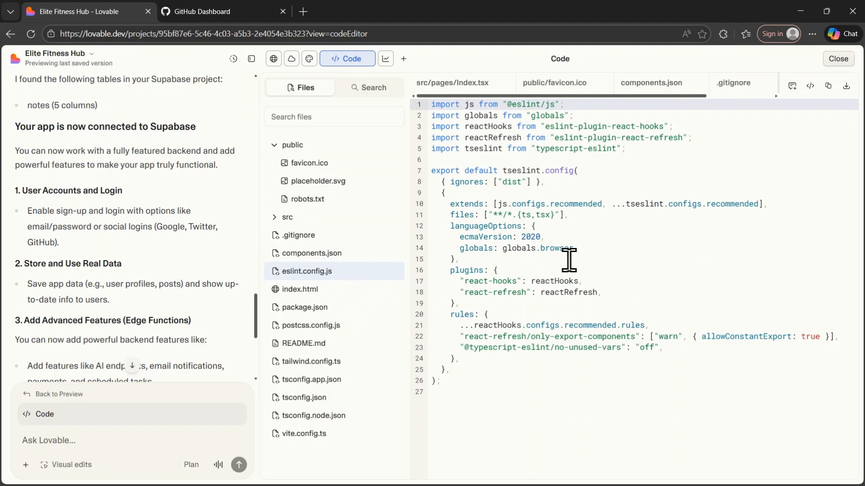
left_click(315, 291)
left_click(319, 325)
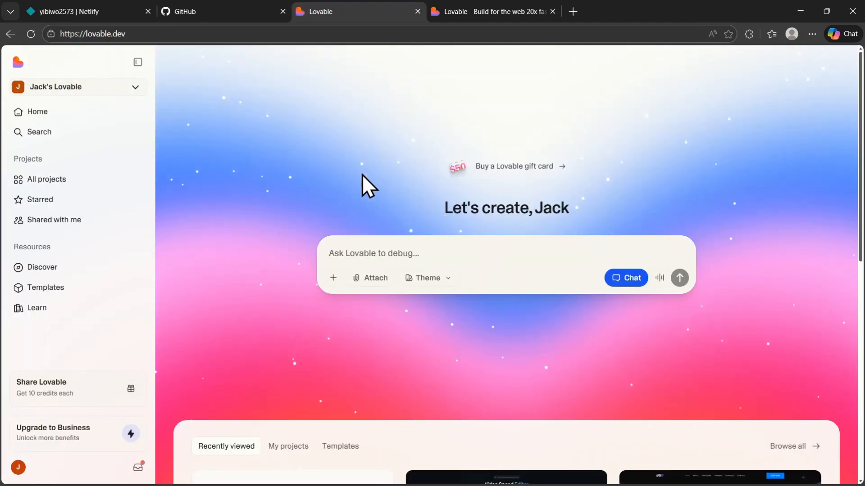
Open the GitHub connector page in the workspace settings
left_click(100, 93)
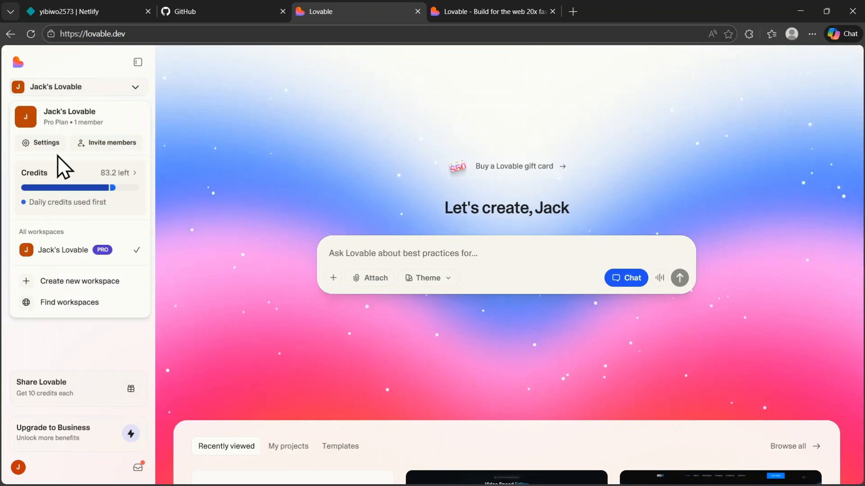
left_click(43, 144)
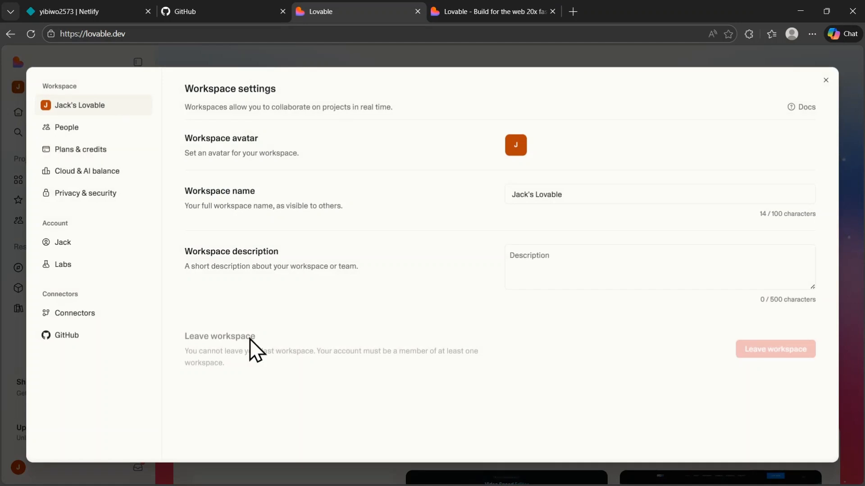
left_click(97, 356)
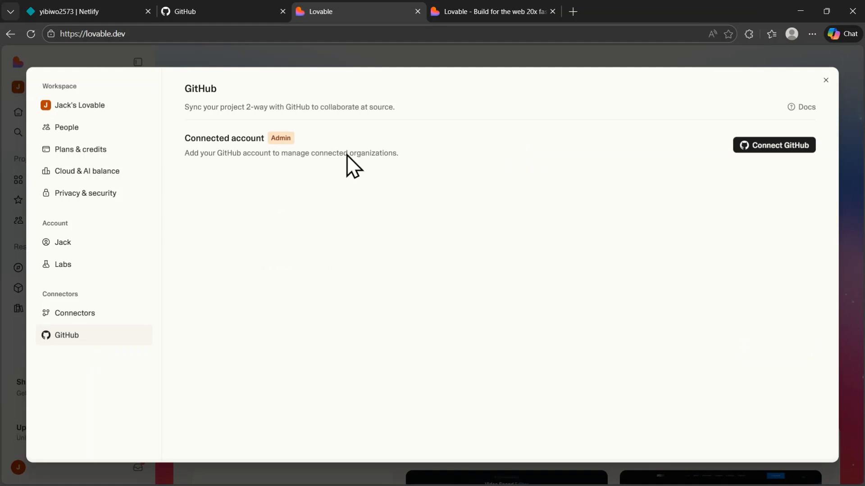
View the GitHub connection settings reached from inside the Daily Drive project
left_click(489, 17)
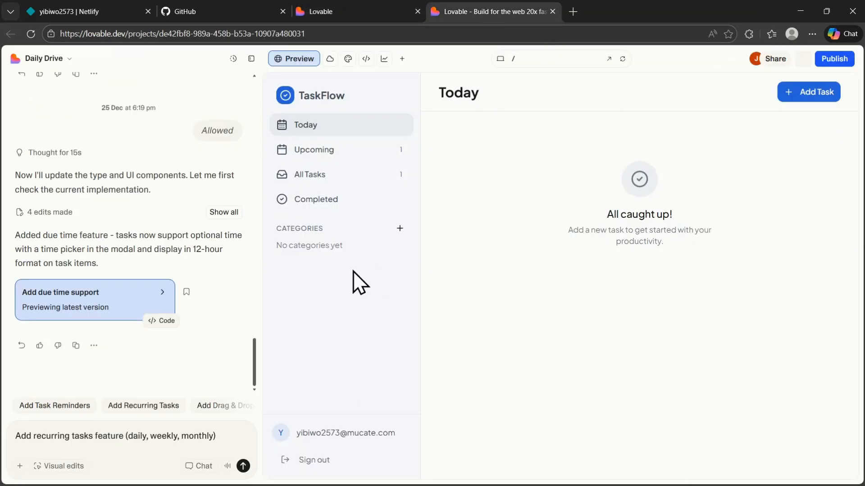
left_click(806, 60)
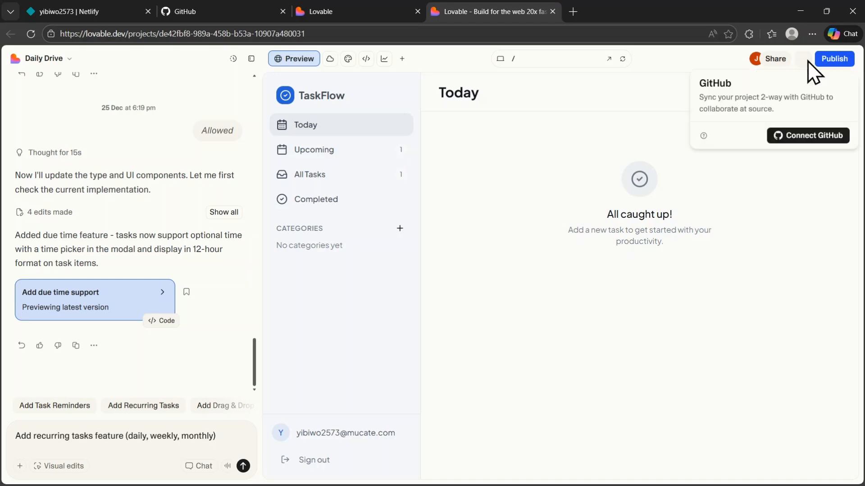
left_click(792, 137)
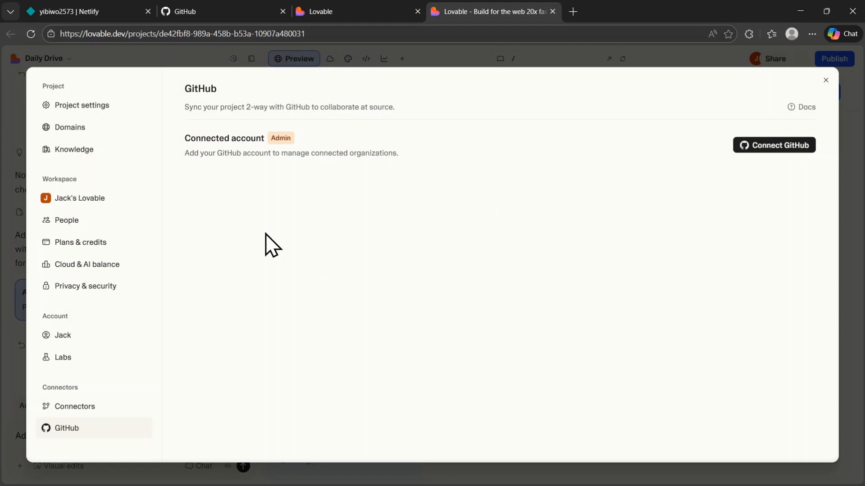
Connect a GitHub account from the workspace settings, check the GitHub sign-in, and authorize lovable.dev
left_click(323, 2)
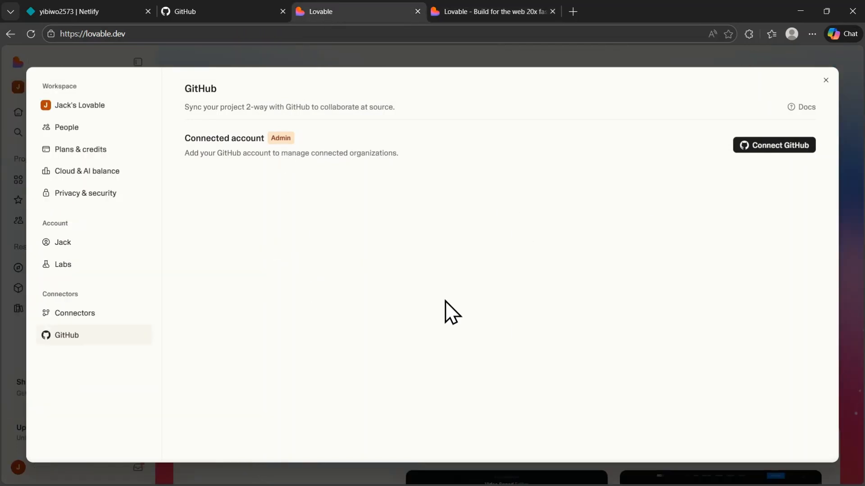
left_click(784, 151)
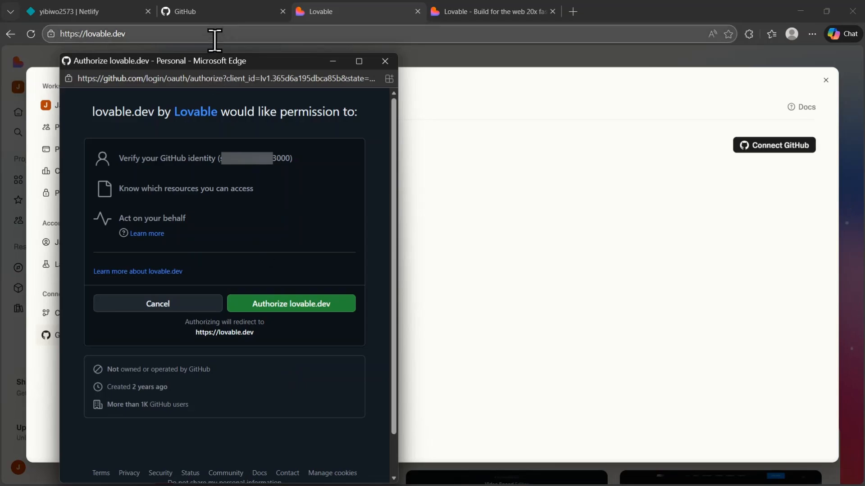
left_click(225, 18)
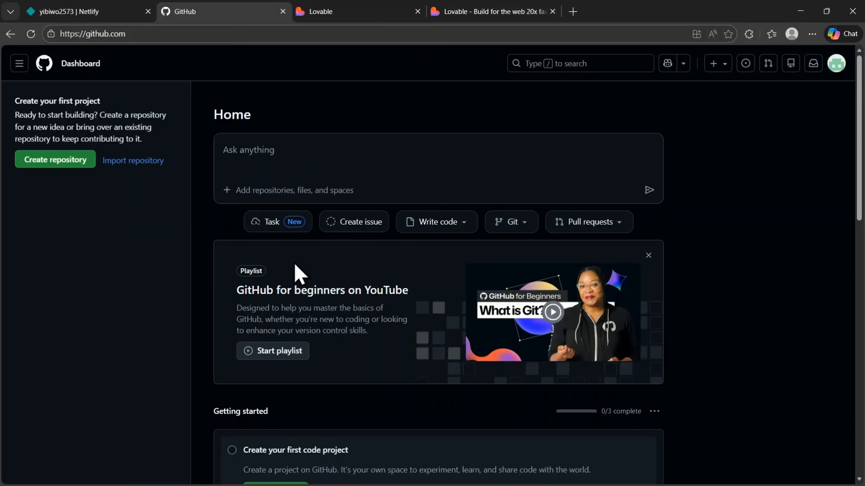
left_click(475, 10)
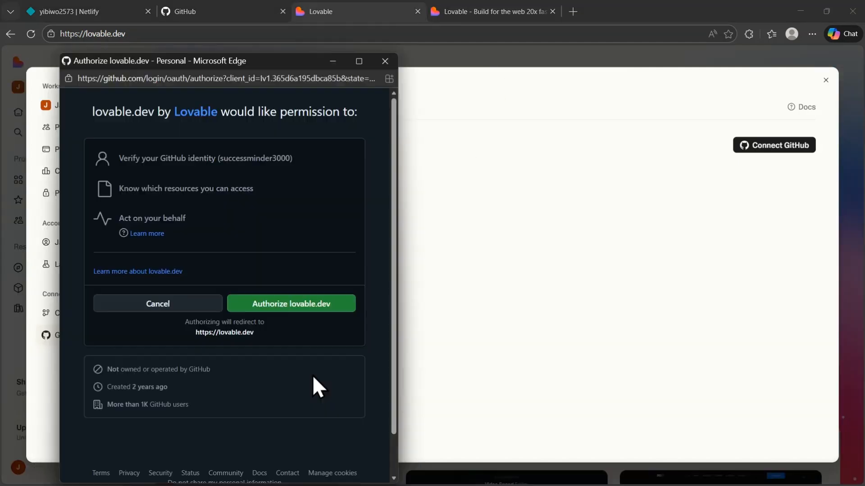
left_click(291, 304)
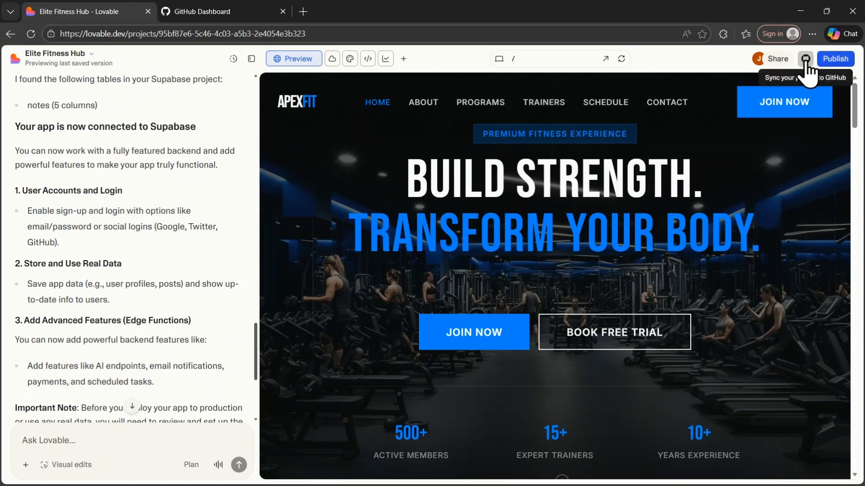
Open the Elite Fitness Hub project's GitHub settings and start connecting the project
left_click(806, 60)
left_click(806, 137)
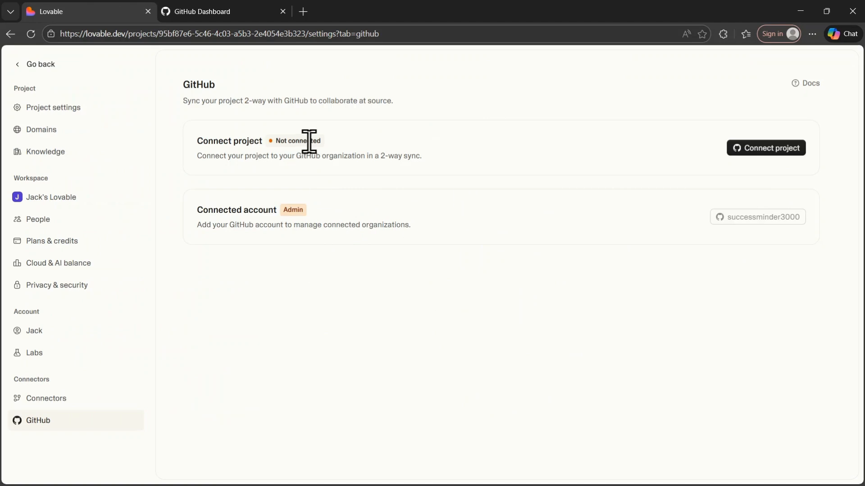
triple_click(251, 141)
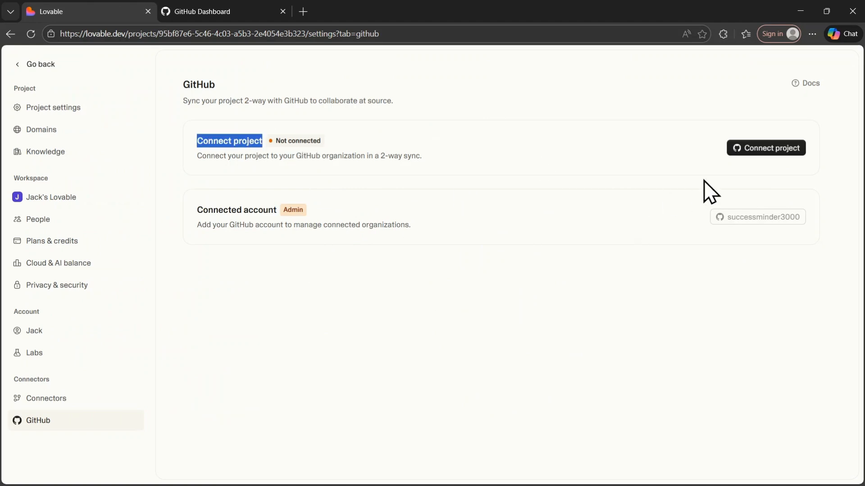
left_click(769, 153)
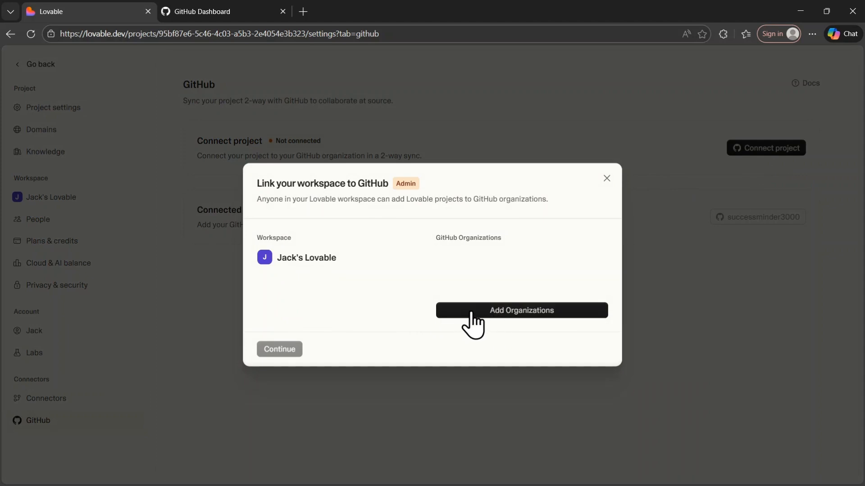
Add a GitHub organization by installing and authorizing lovable.dev on the personal account for all repositories
left_click(501, 314)
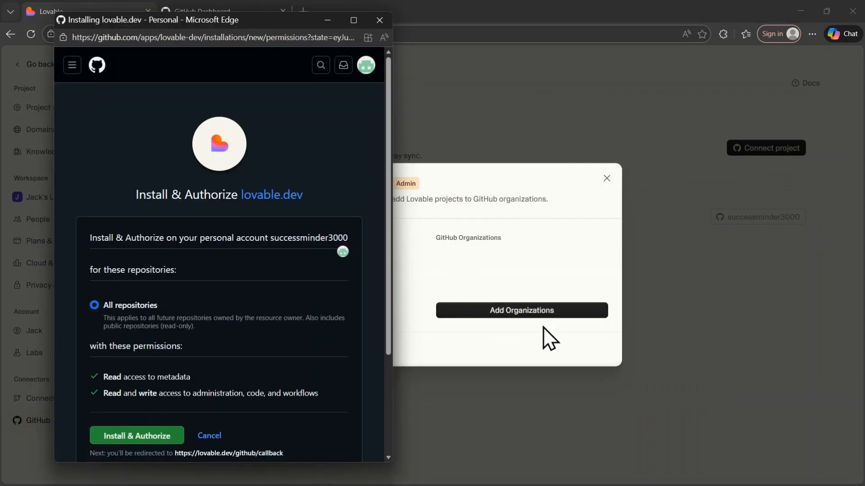
triple_click(179, 195)
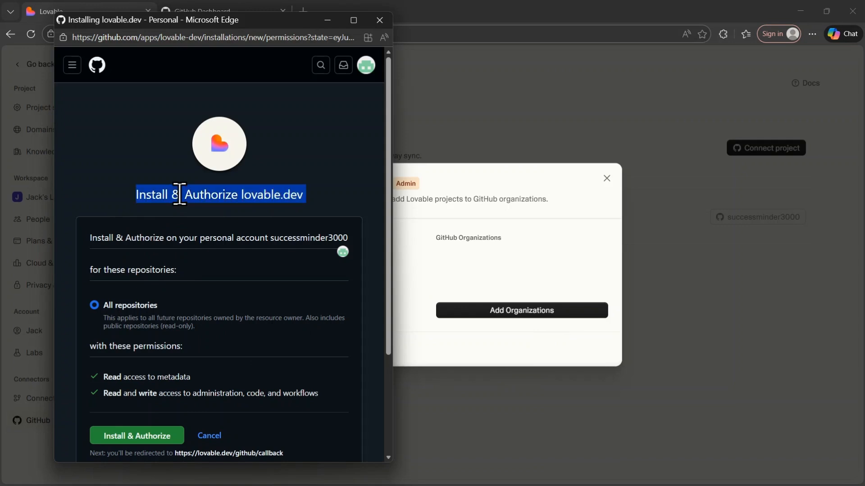
left_click(223, 194)
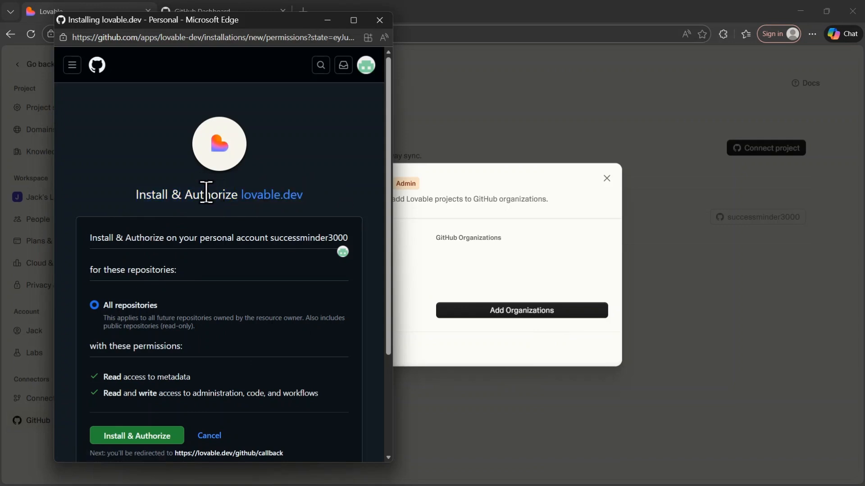
left_click(144, 436)
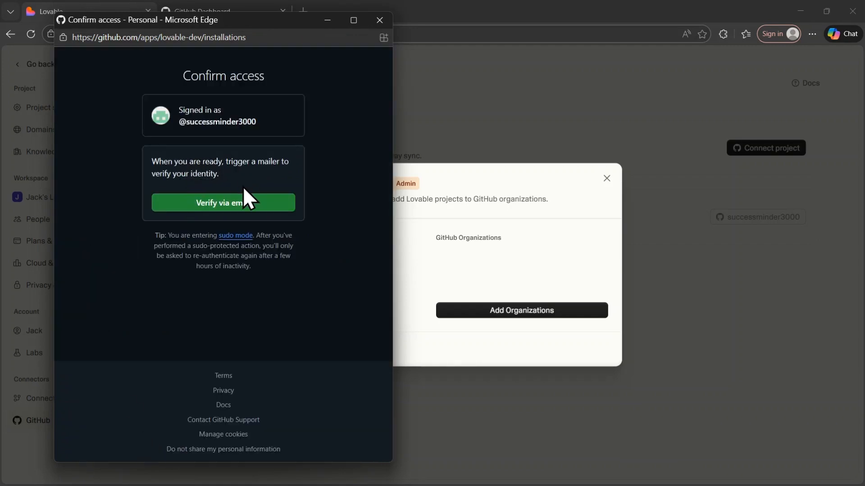
Request identity verification by email, enter the received verification code and verify the access
left_click(213, 207)
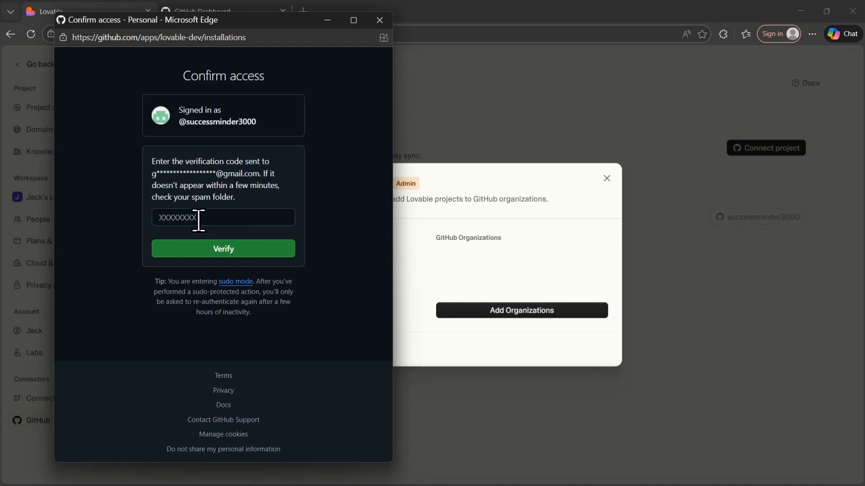
left_click(198, 219)
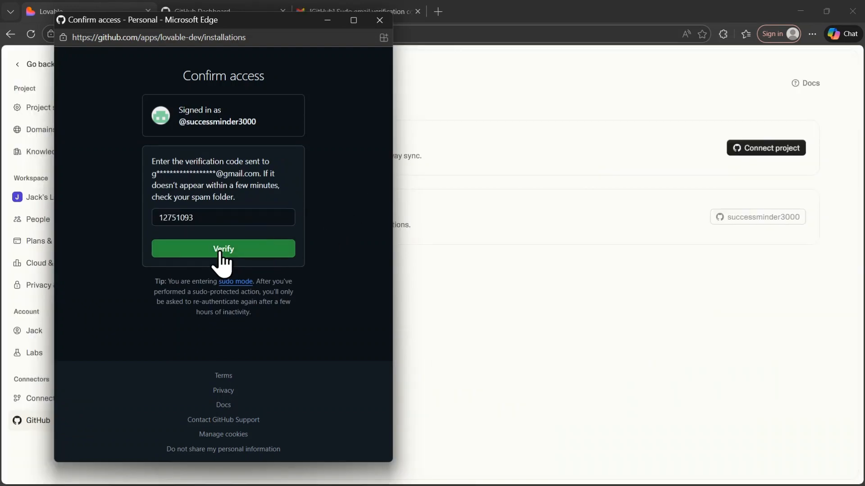
left_click(220, 252)
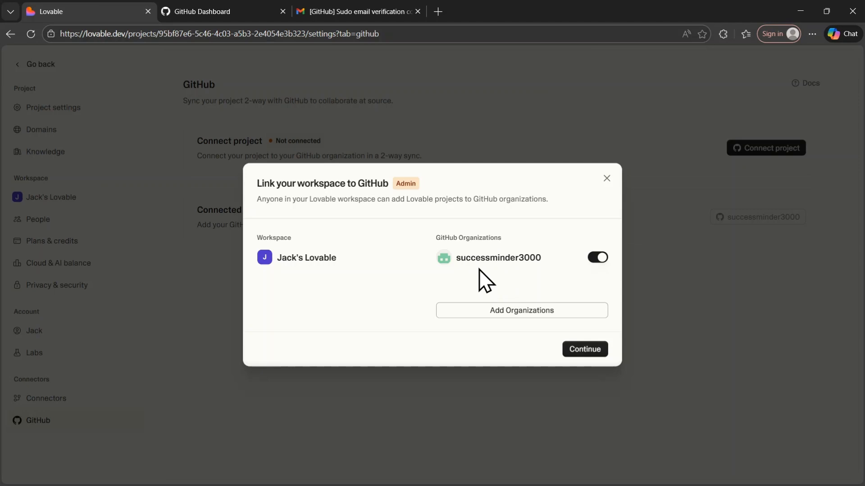
Link the workspace to the GitHub organization, connect the project to it and confirm the 2-way sync transfer
left_click(585, 350)
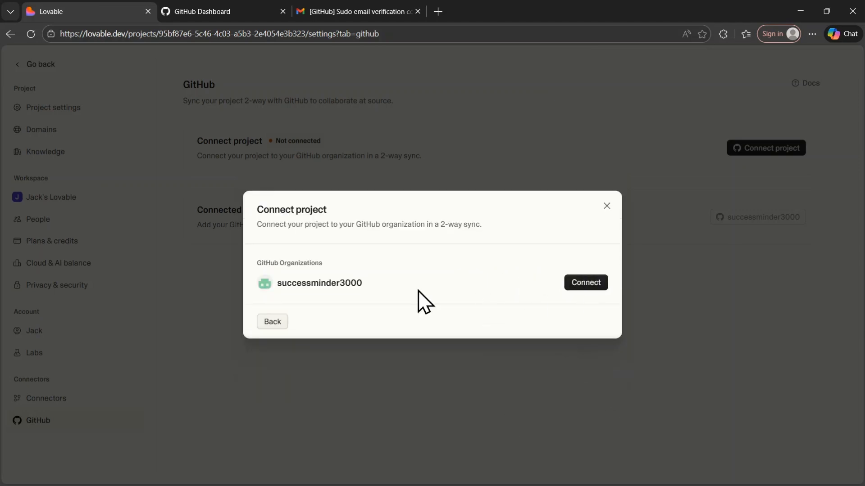
left_click(585, 283)
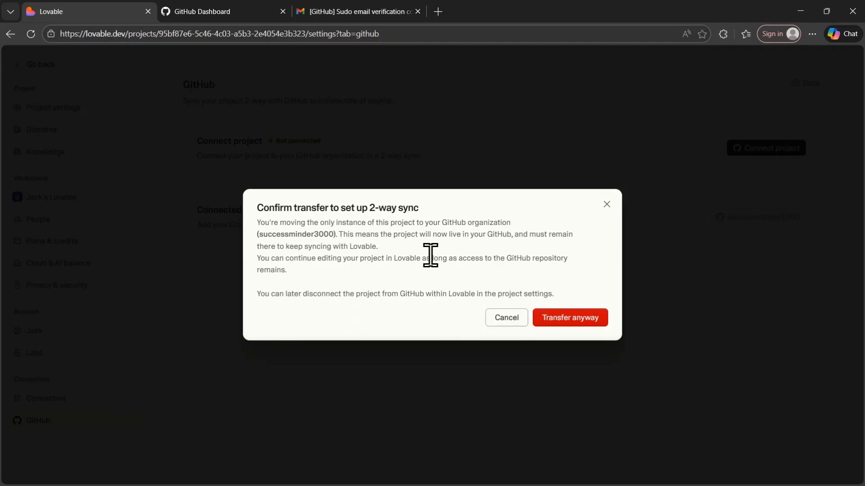
left_click(563, 321)
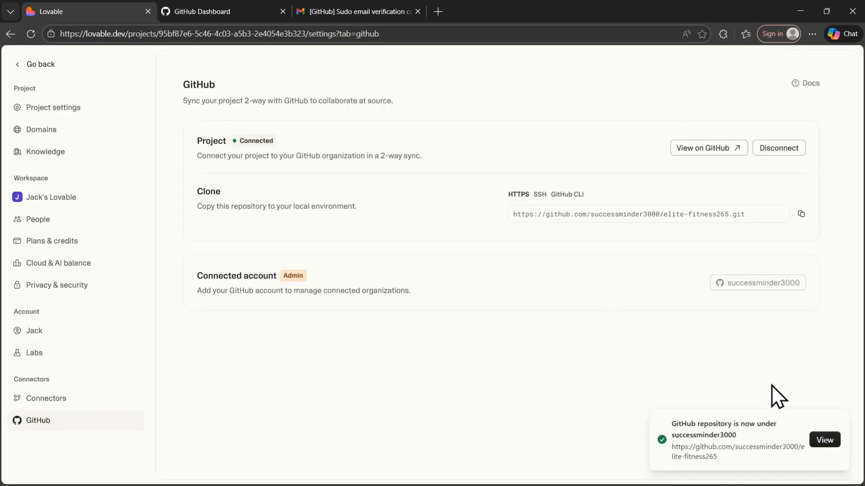
View the new elite-fitness265 repository on GitHub and look through its file list
mouse_move(724, 421)
left_click(827, 444)
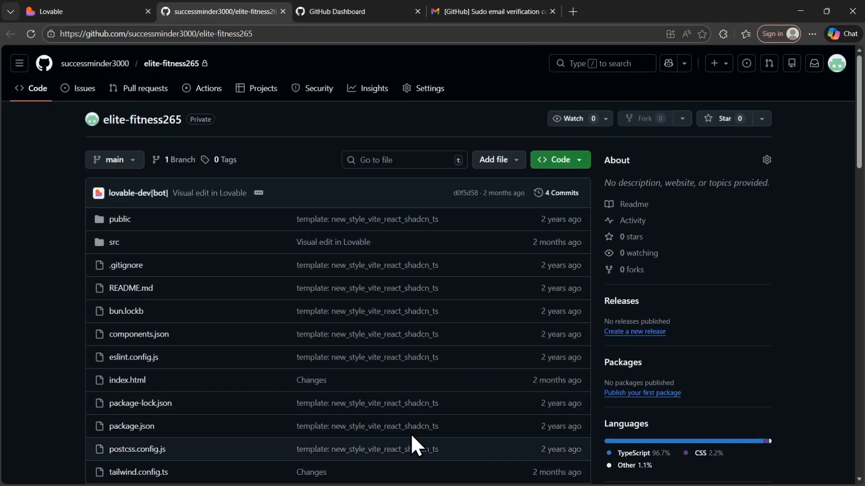
scroll(262, 285, "down", 3)
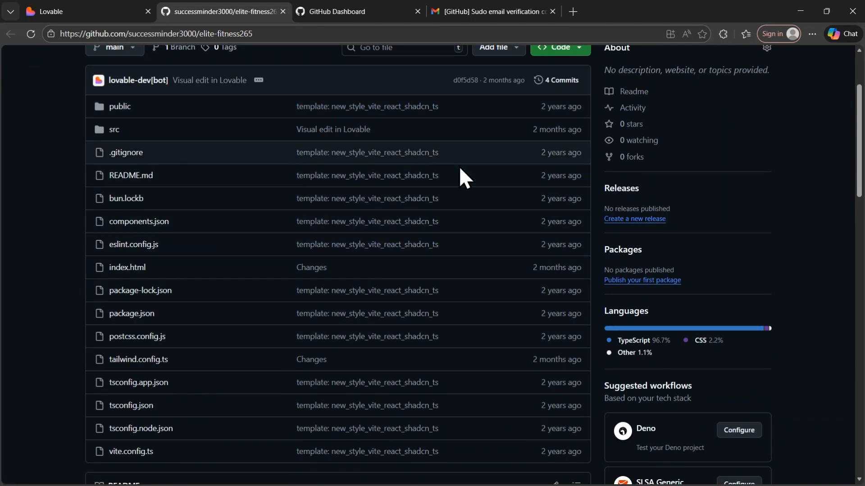
Download the elite-fitness265 repository's full code from GitHub as a ZIP archive
scroll(503, 216, "down", 1)
scroll(502, 213, "down", 2)
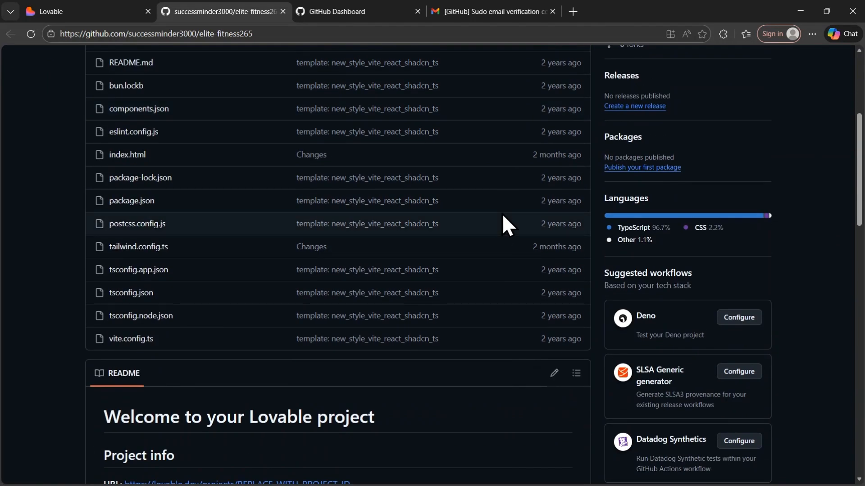
scroll(503, 217, "up", 5)
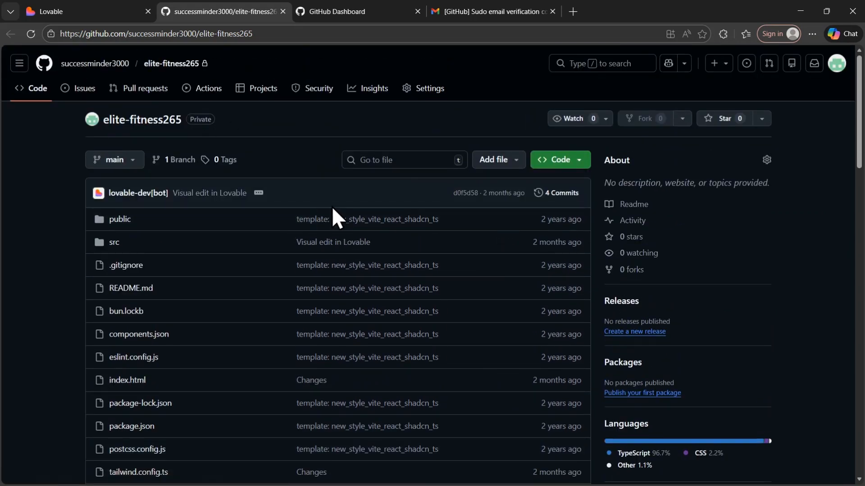
left_click(576, 167)
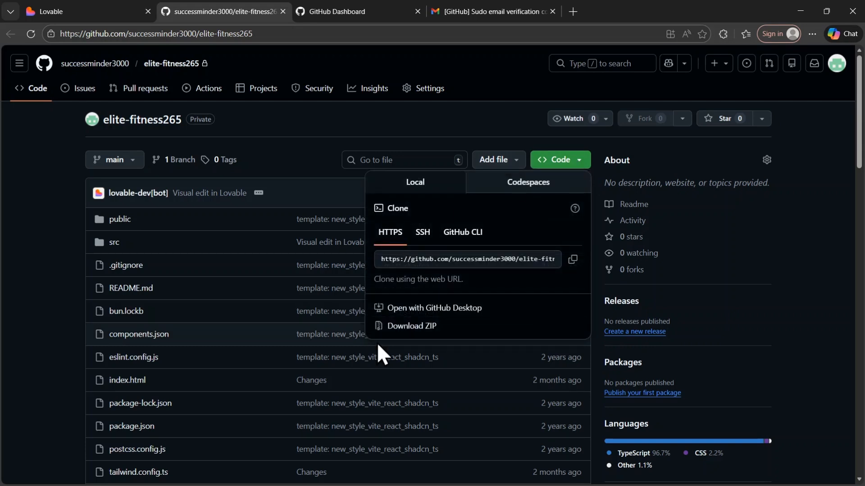
left_click(423, 333)
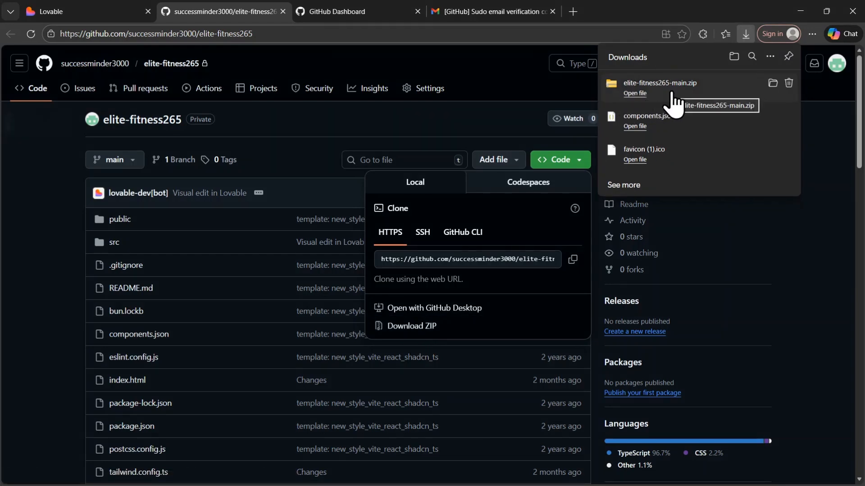
Open the downloaded elite-fitness265-main.zip and enter the elite-fitness265-main folder inside it
left_click(672, 93)
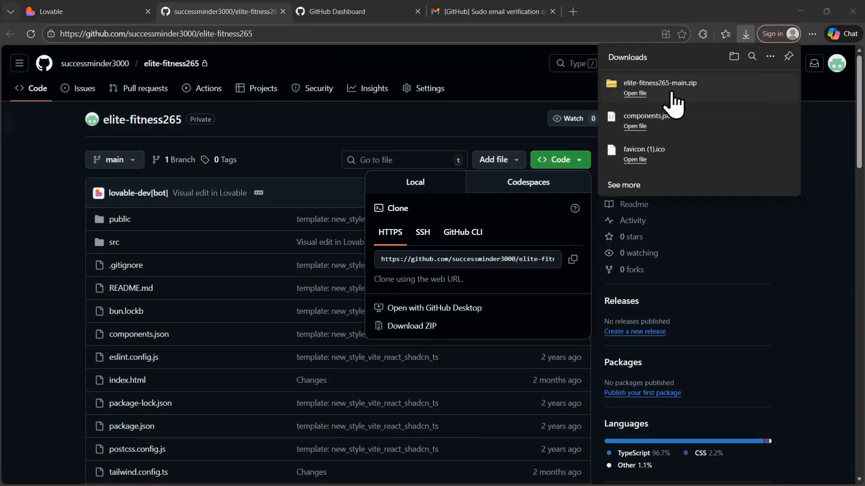
left_click(385, 97)
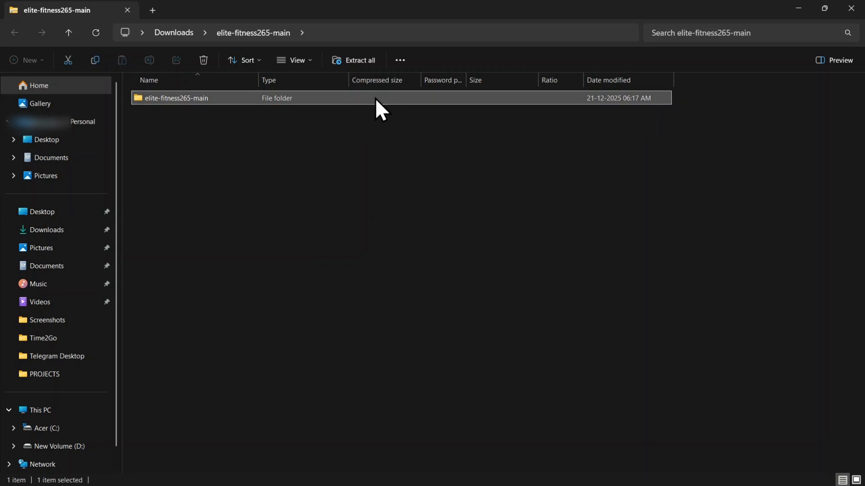
double_click(375, 98)
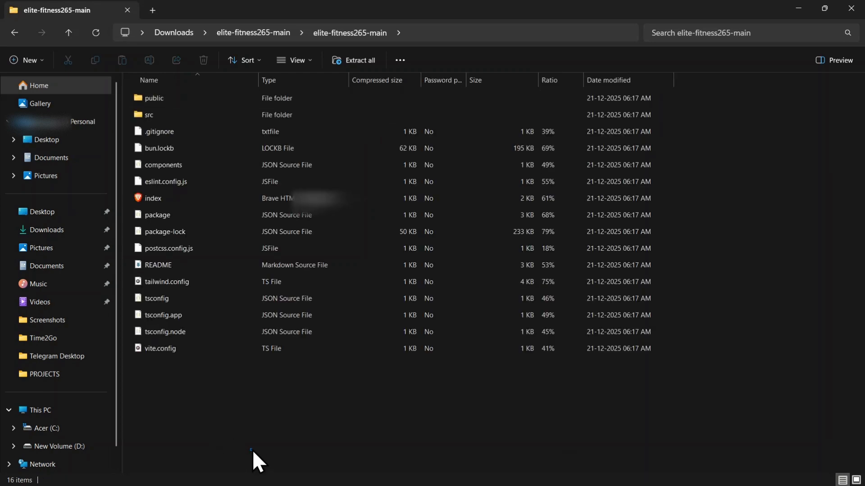
Select all the project files in the archive, extract it to the default destination folder and clear the selection
left_click_drag(252, 450, 371, 97)
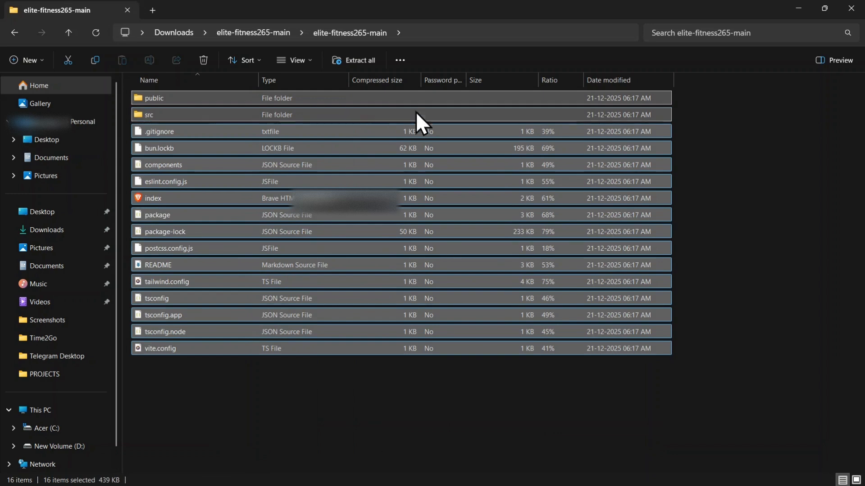
left_click(355, 65)
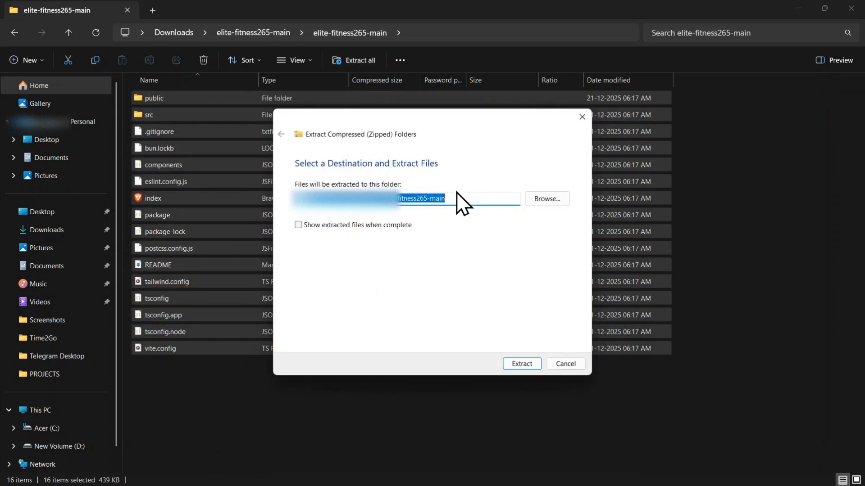
left_click(526, 364)
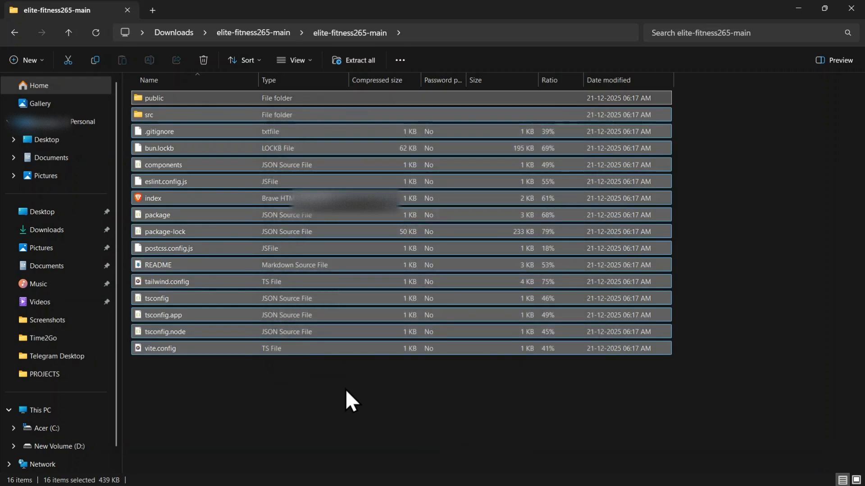
left_click(345, 389)
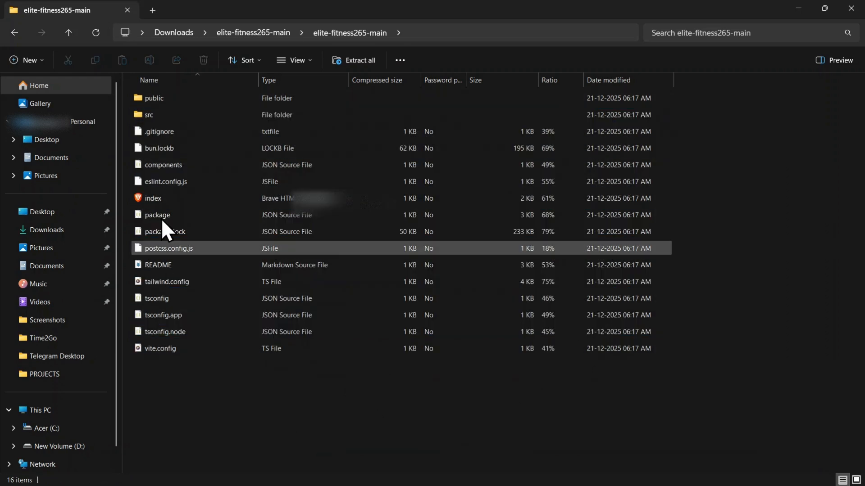